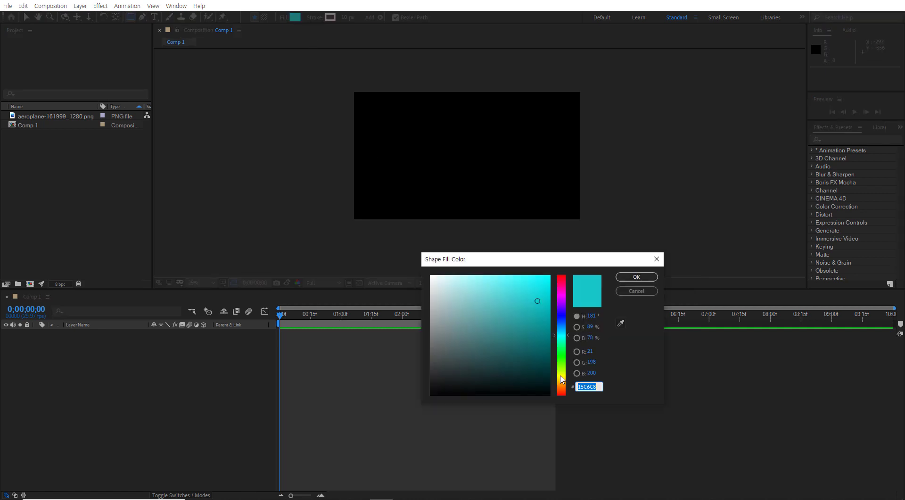
# Set the shape fill colour to dark yellow, hex B4B20B
pyautogui.click(561, 376)
pyautogui.click(527, 343)
pyautogui.click(529, 327)
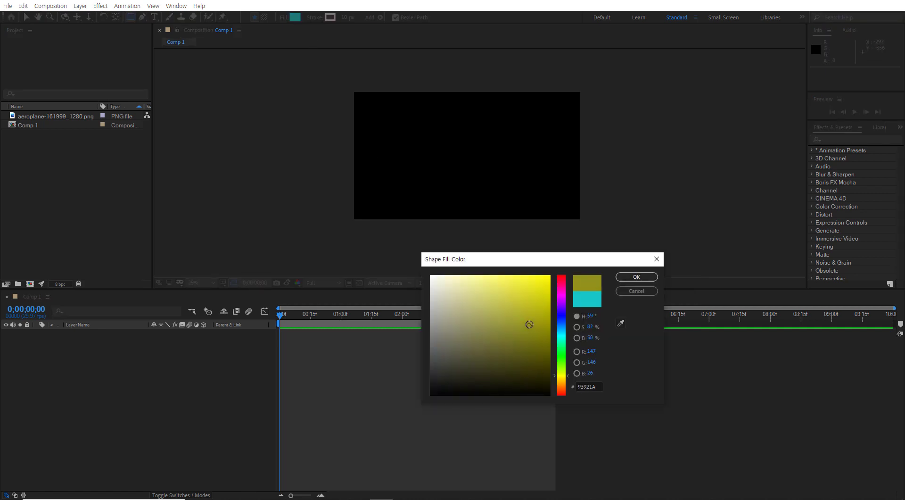
pyautogui.click(543, 310)
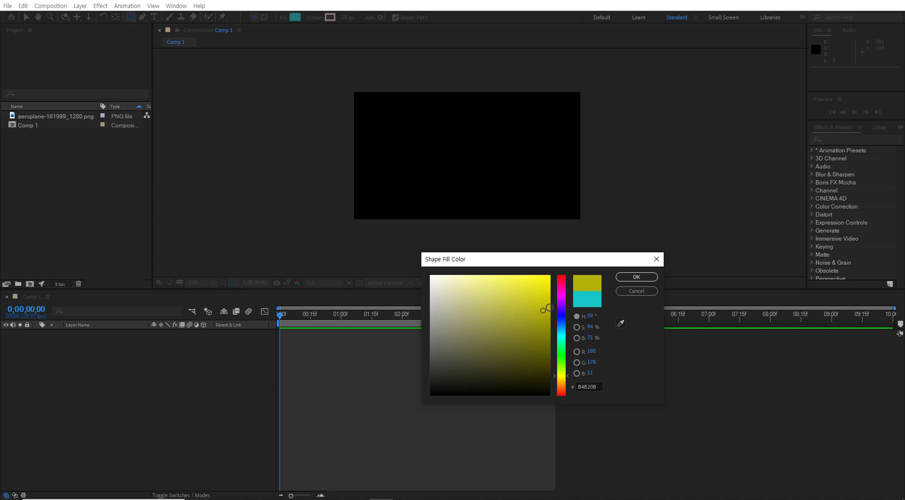
pyautogui.click(637, 277)
# Draw a tall narrow rectangle, about 82 by 332 px, in the left part of the composition
pyautogui.scroll(1, 422, 165)
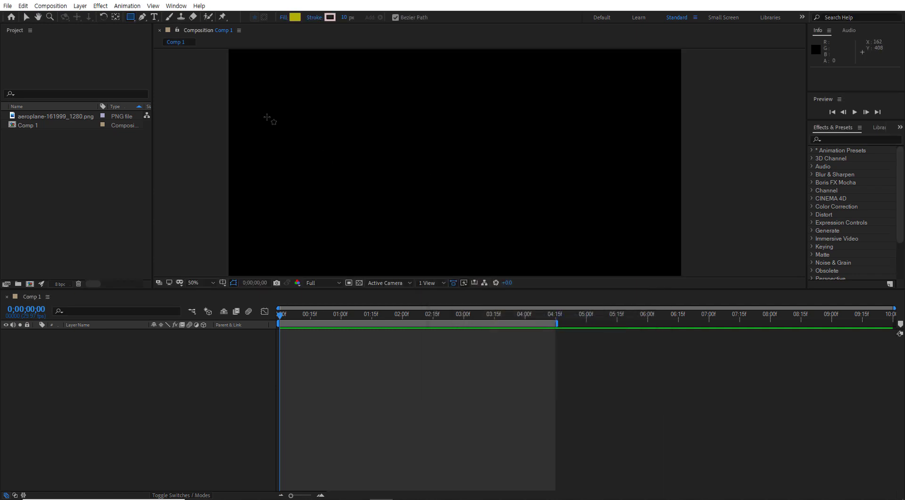
pyautogui.moveTo(294, 118); pyautogui.dragTo(314, 196)
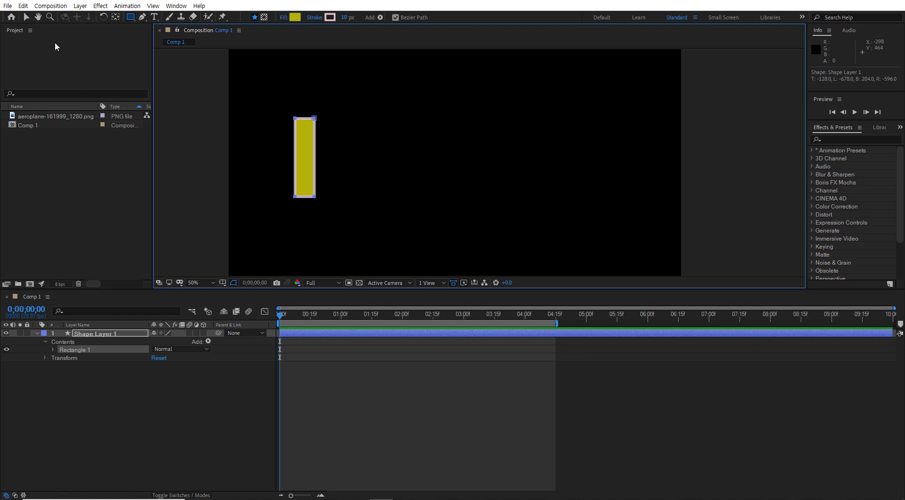
pyautogui.click(26, 17)
# Add a Repeater to Shape Layer 1 and set its number of copies to 5
pyautogui.click(115, 334)
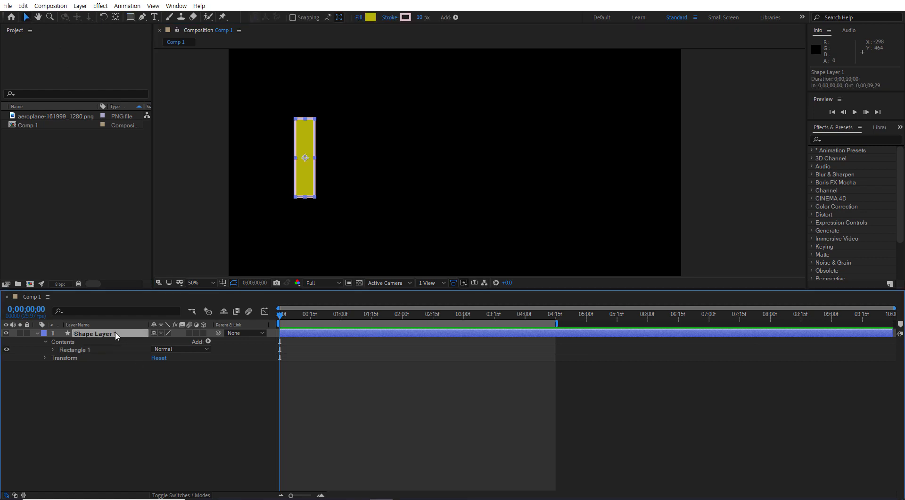
pyautogui.click(209, 342)
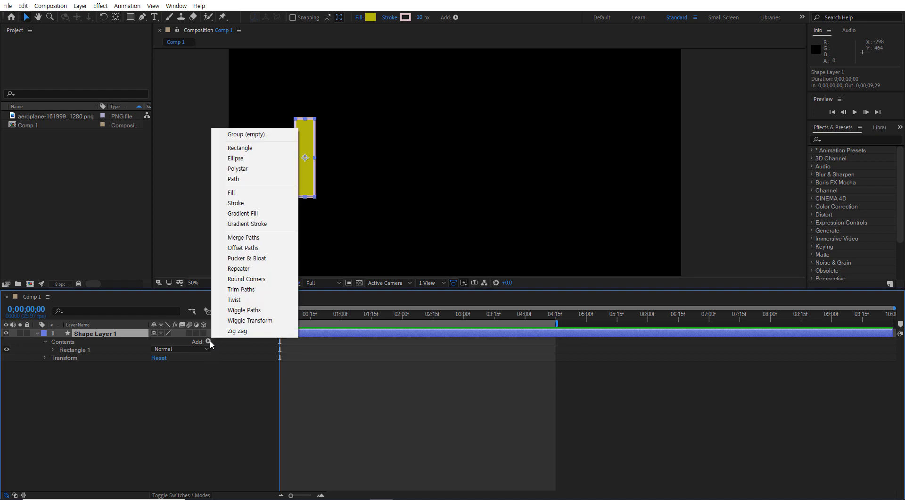
pyautogui.click(245, 271)
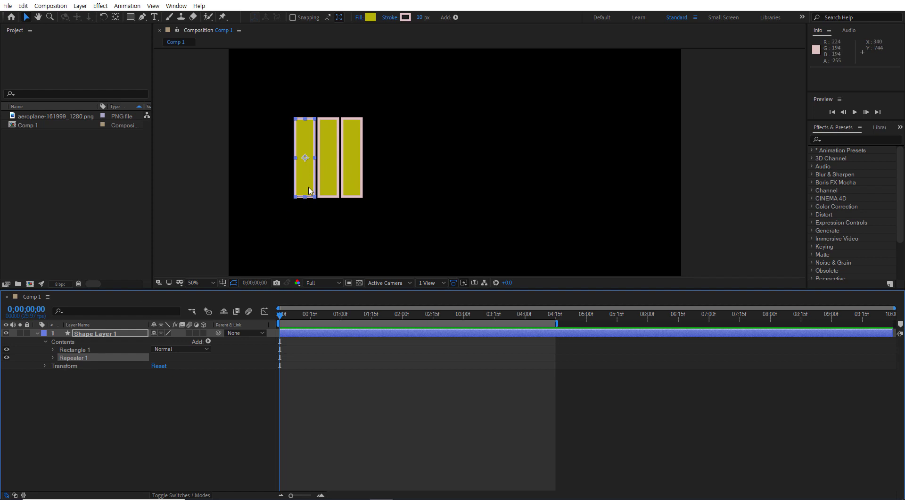
pyautogui.click(52, 357)
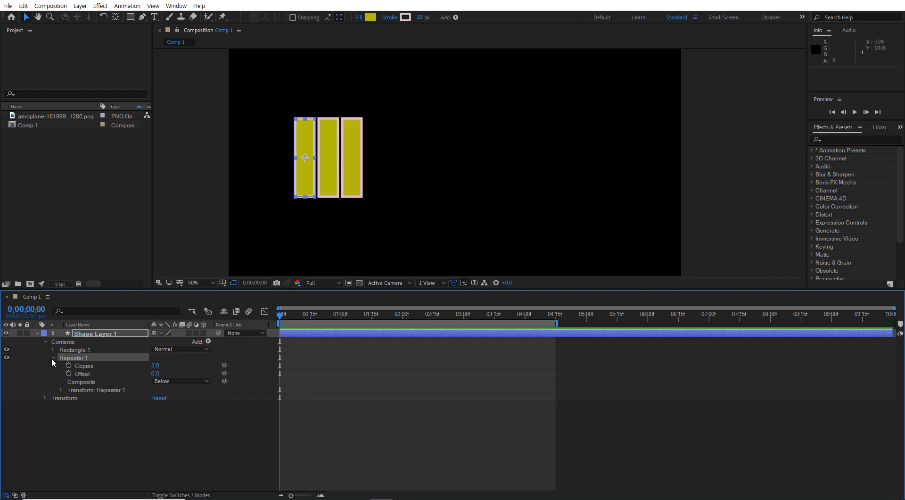
pyautogui.click(160, 366)
pyautogui.write('5')
pyautogui.press('Return')
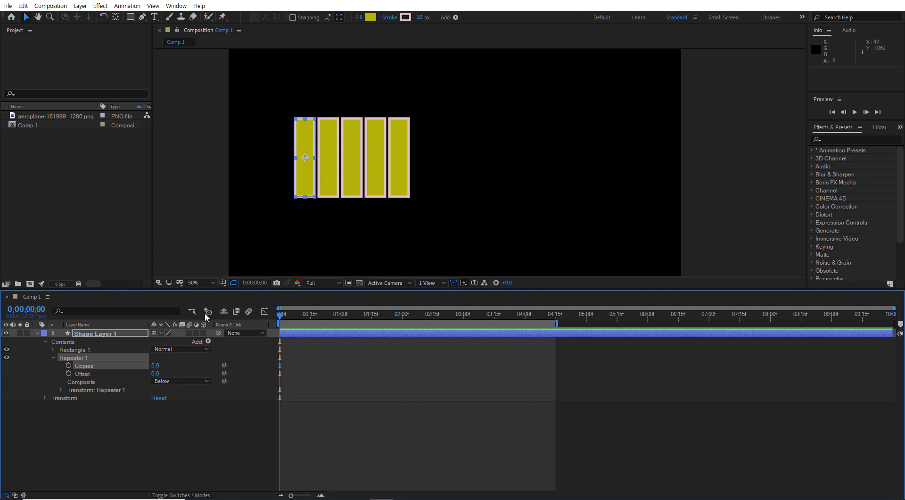
# Try shifting the row of copies with the Repeater's Offset and return the offset to 0
pyautogui.moveTo(155, 373); pyautogui.dragTo(158, 373)
pyautogui.click(157, 373)
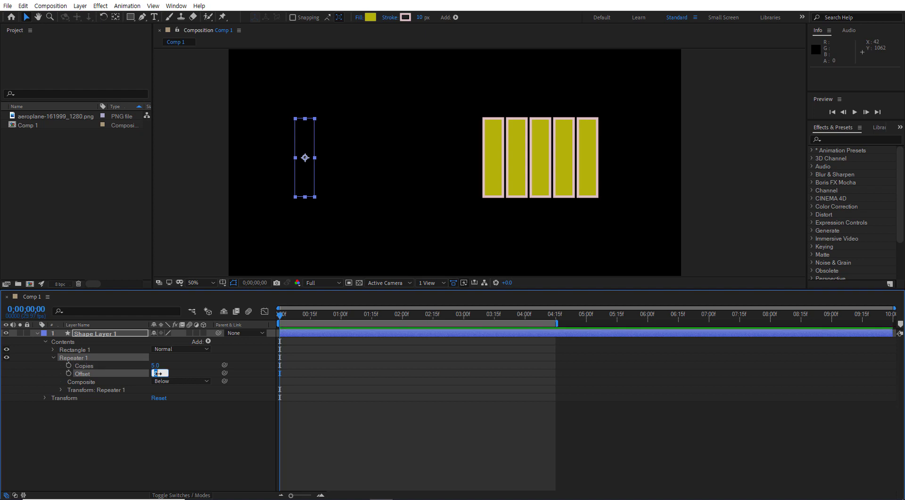
pyautogui.write('0')
pyautogui.press('Return')
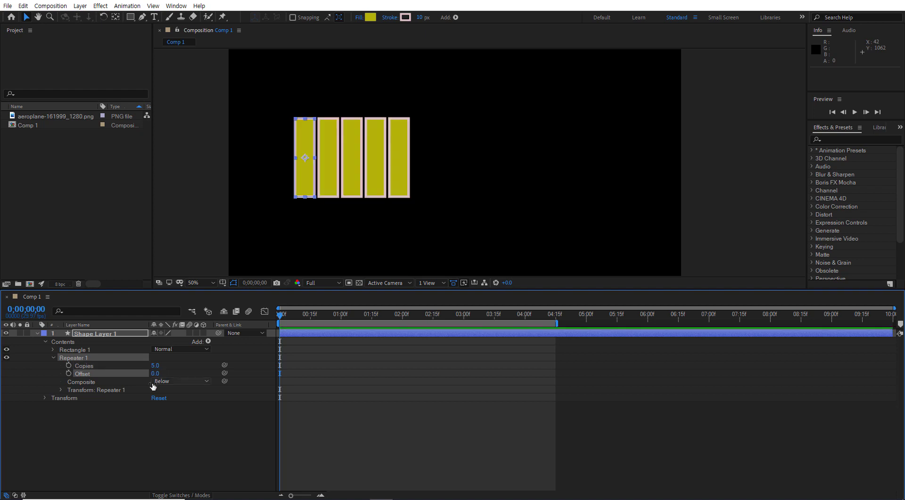
# Try a wider spacing of 147 in the Repeater's horizontal position and return it to 100
pyautogui.click(61, 390)
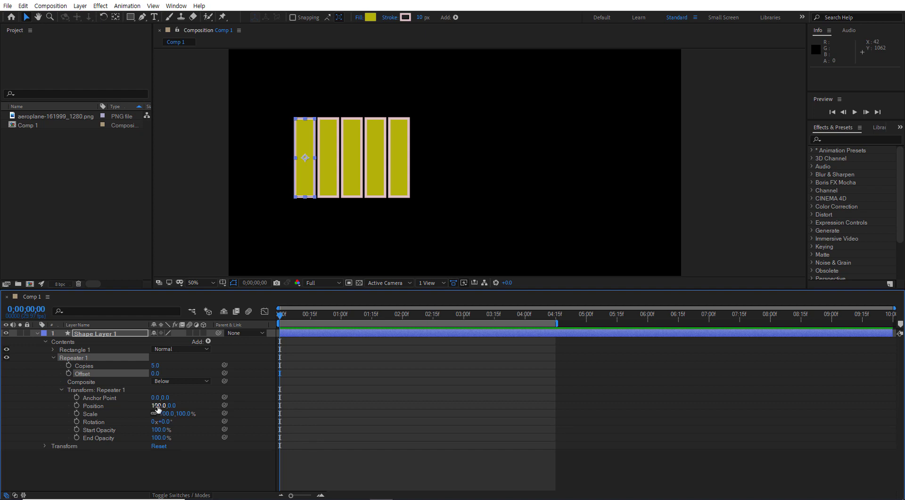
pyautogui.moveTo(158, 408); pyautogui.dragTo(175, 405)
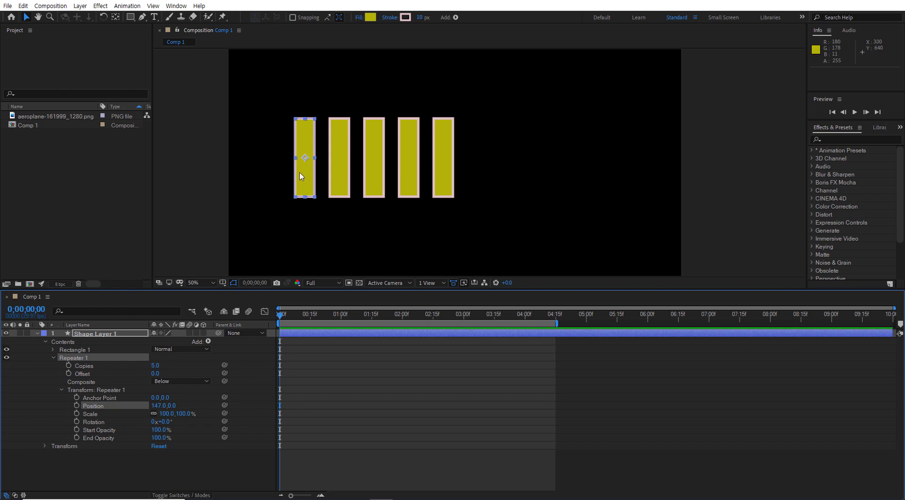
pyautogui.moveTo(158, 405); pyautogui.dragTo(159, 406)
pyautogui.click(159, 406)
pyautogui.write('100')
pyautogui.press('Return')
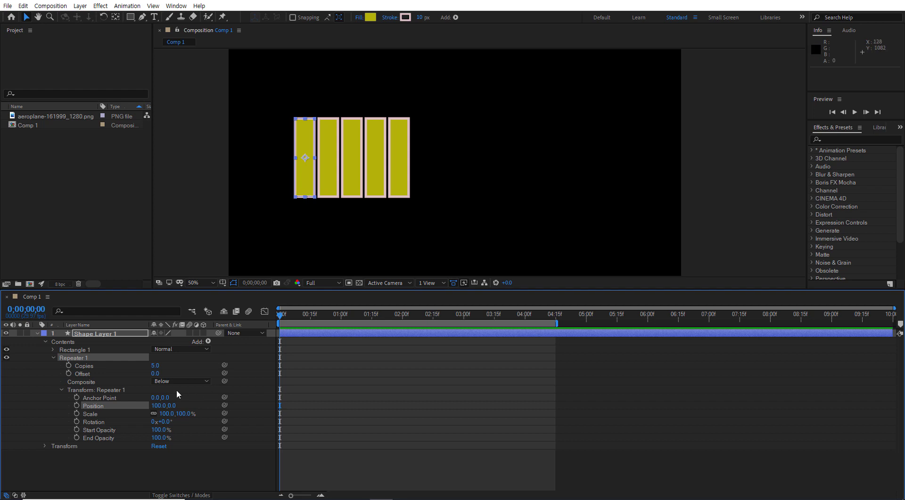
# Unlink the Repeater's scale proportions and set its vertical scale to 120%
pyautogui.click(183, 414)
pyautogui.click(154, 413)
pyautogui.click(184, 414)
pyautogui.write('120')
pyautogui.press('Return')
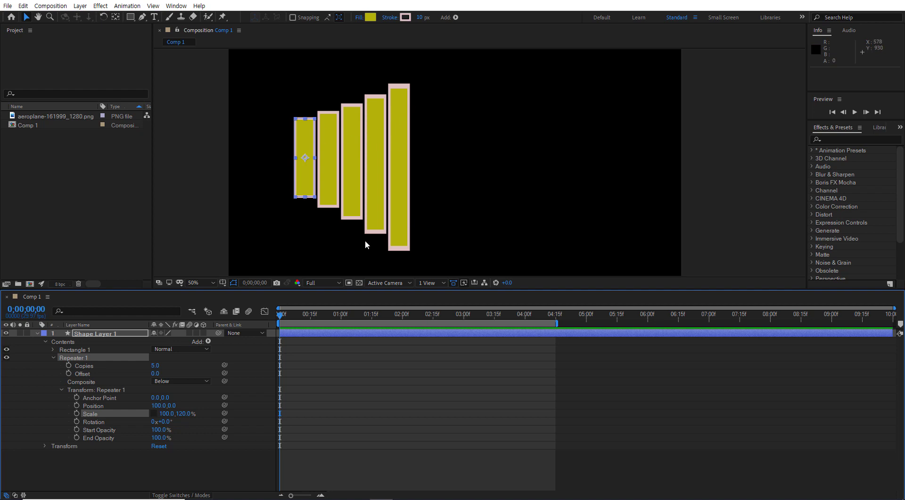
# Restore the Repeater's scale to 100% both horizontally and vertically
pyautogui.click(163, 414)
pyautogui.click(184, 413)
pyautogui.write('100')
pyautogui.press('Return')
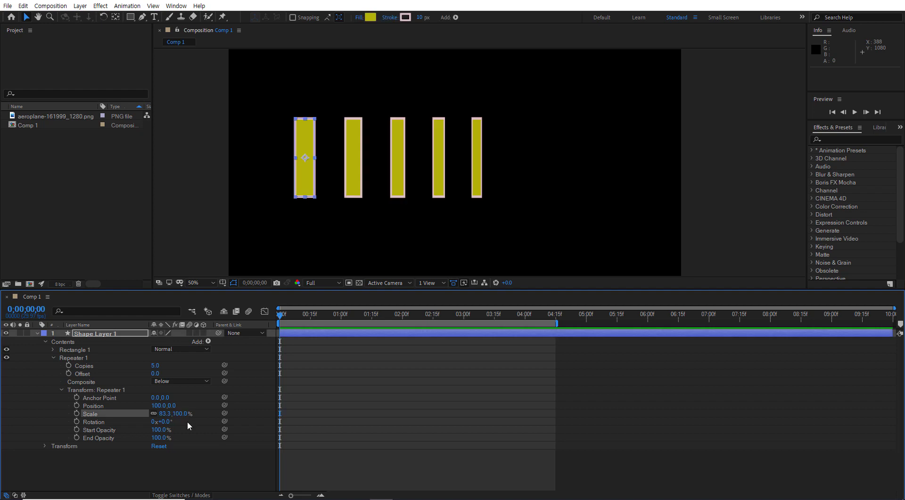
pyautogui.click(154, 413)
pyautogui.click(164, 413)
pyautogui.write('100')
pyautogui.press('Return')
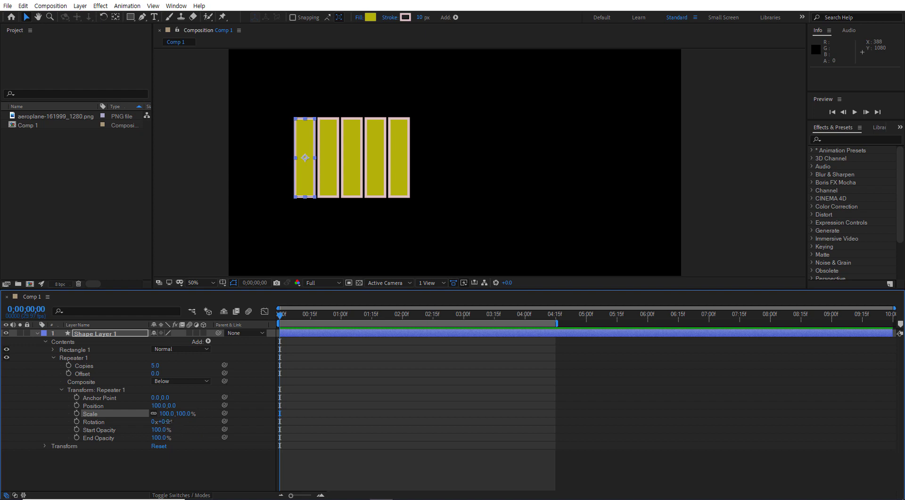
# Try a 10° rotation in the Repeater's transform and return the rotation to 0°
pyautogui.moveTo(168, 421); pyautogui.dragTo(174, 422)
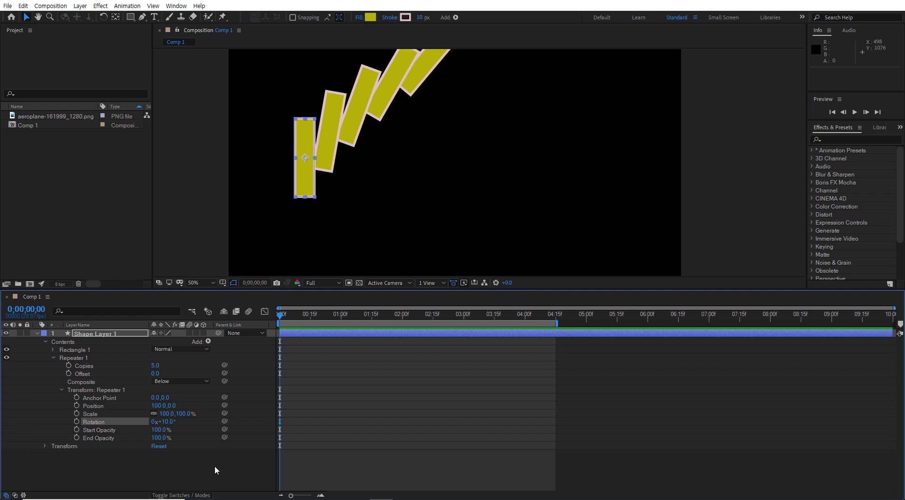
pyautogui.click(165, 422)
pyautogui.write('0')
pyautogui.press('Return')
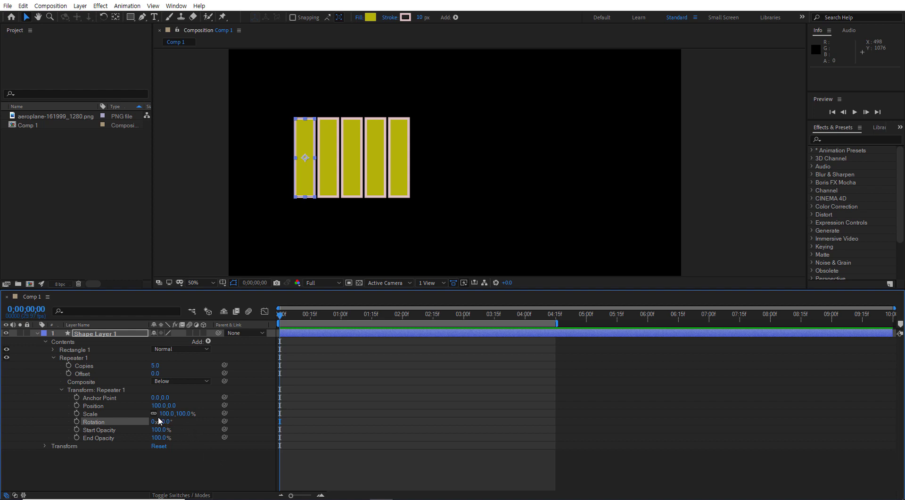
# Set the Repeater's horizontal position to 130 and its End Opacity to 50%
pyautogui.moveTo(157, 408); pyautogui.dragTo(168, 406)
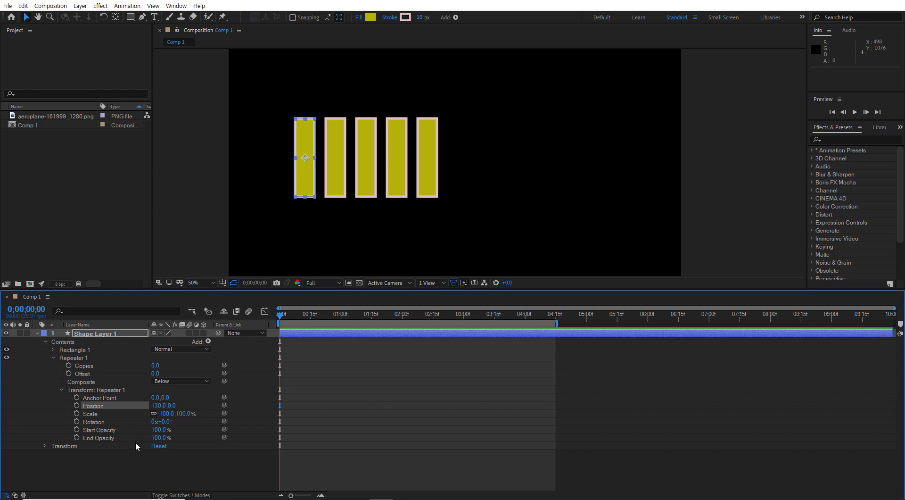
pyautogui.click(159, 438)
pyautogui.write('0')
pyautogui.press('Return')
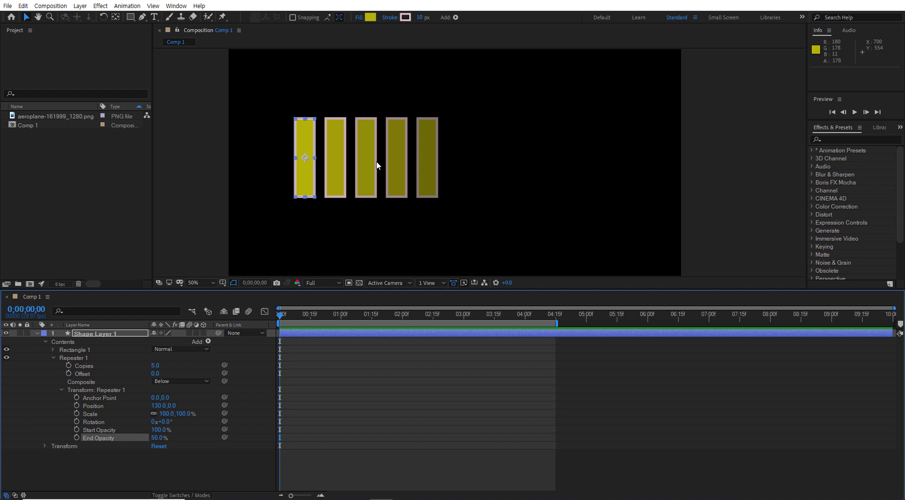
# Reduce the Repeater's End Opacity to 5% so the copies fade out more strongly
pyautogui.click(162, 439)
pyautogui.write('24')
pyautogui.press('Return')
pyautogui.moveTo(150, 439); pyautogui.dragTo(143, 441)
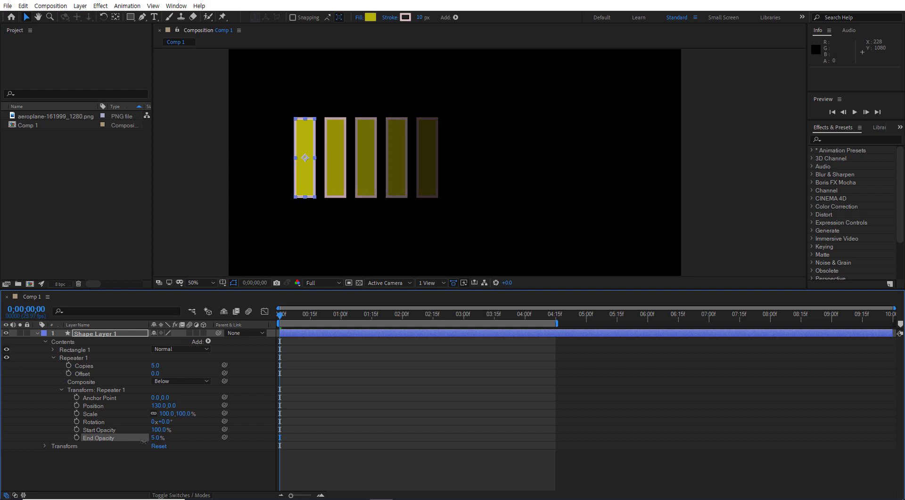